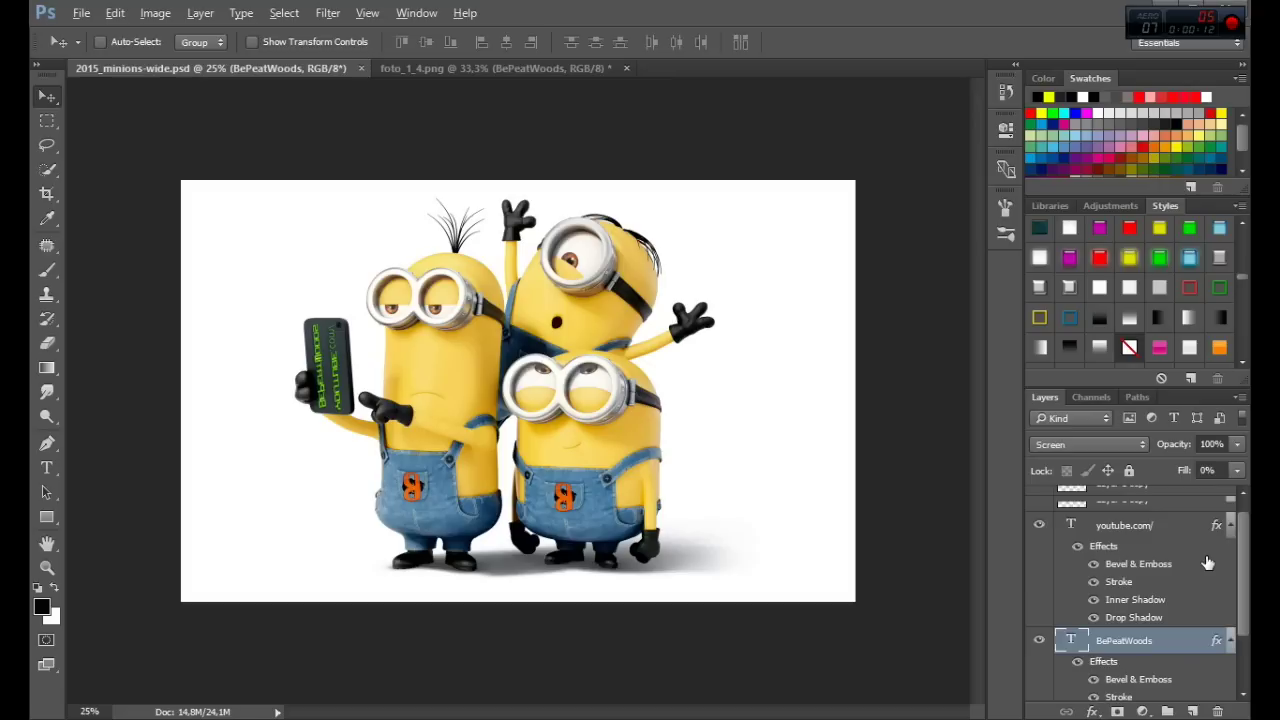
Scroll the Photoshop Layers panel, then bring up Windows Start search
scroll(1202, 563, "down", 2)
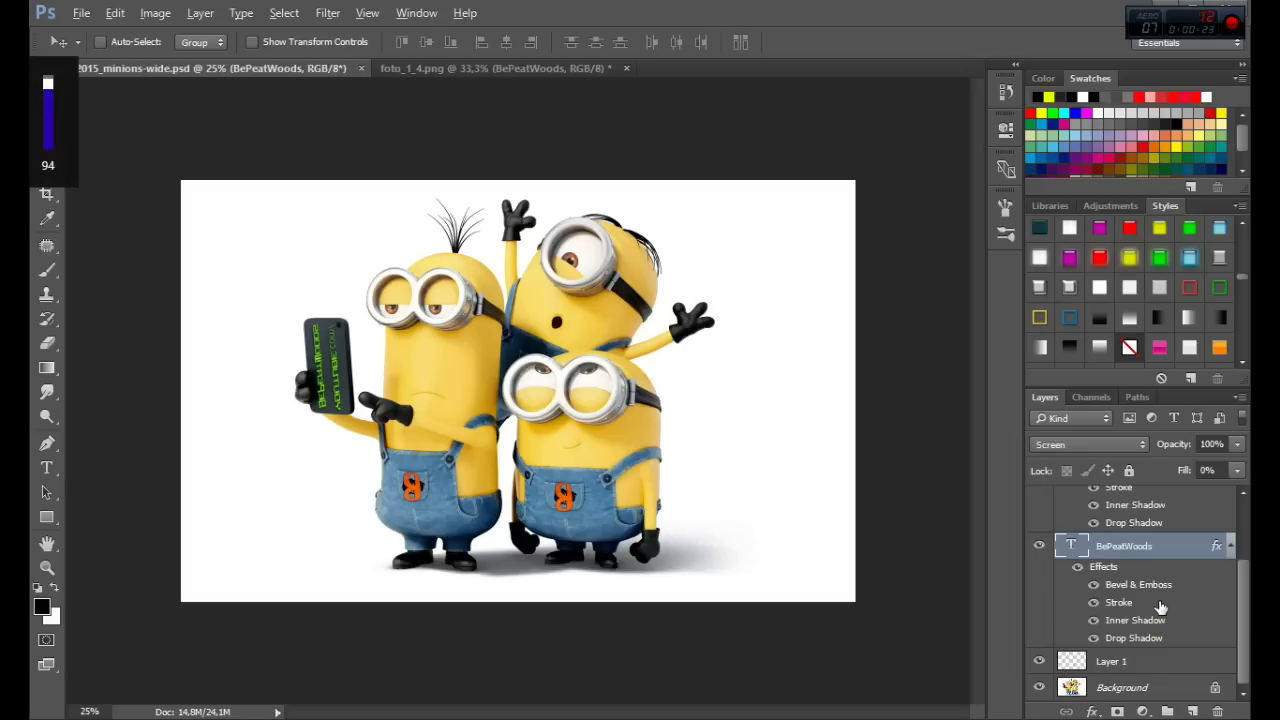
key("super")
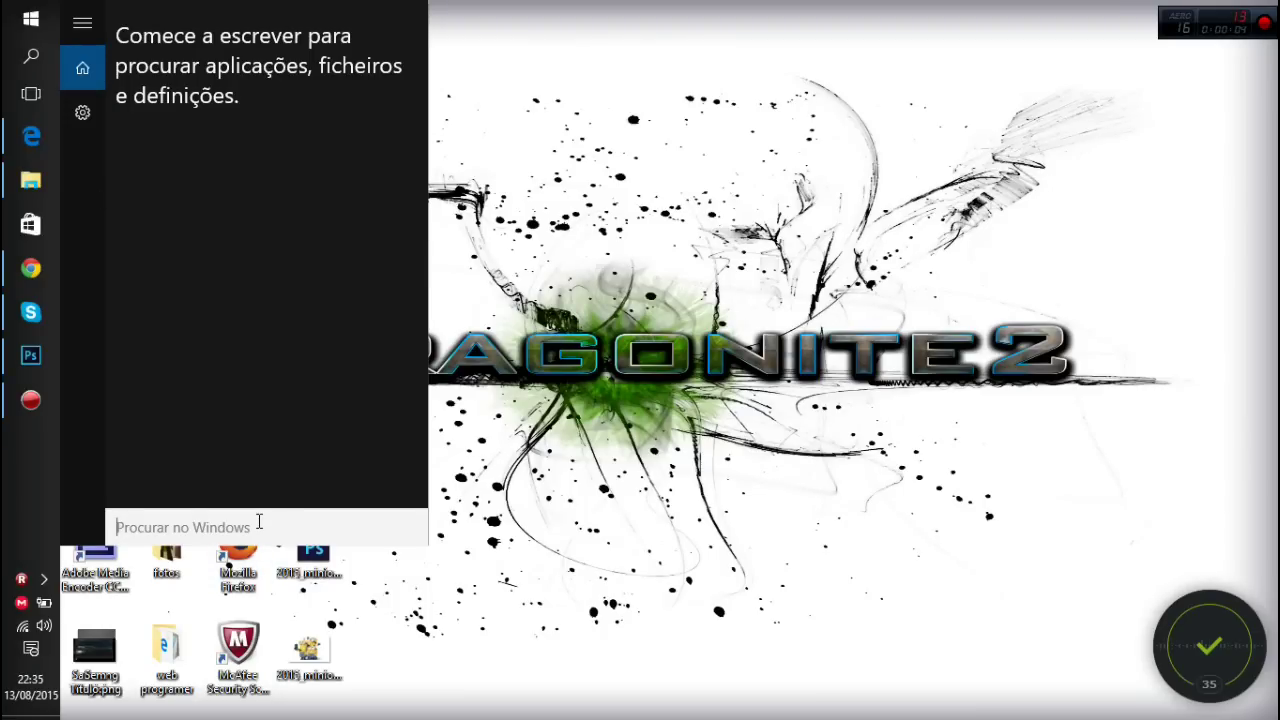
Search Windows for 'print' to launch PrintProjects
type("print")
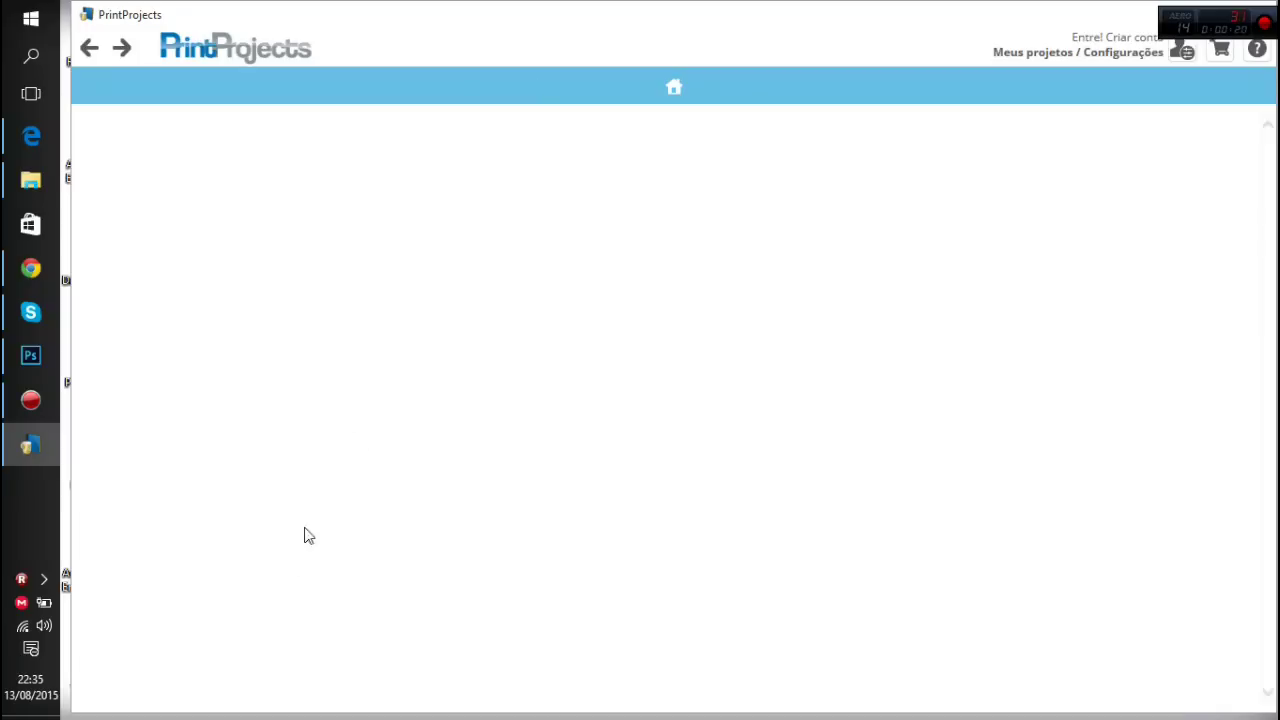
mouse_move(356, 86)
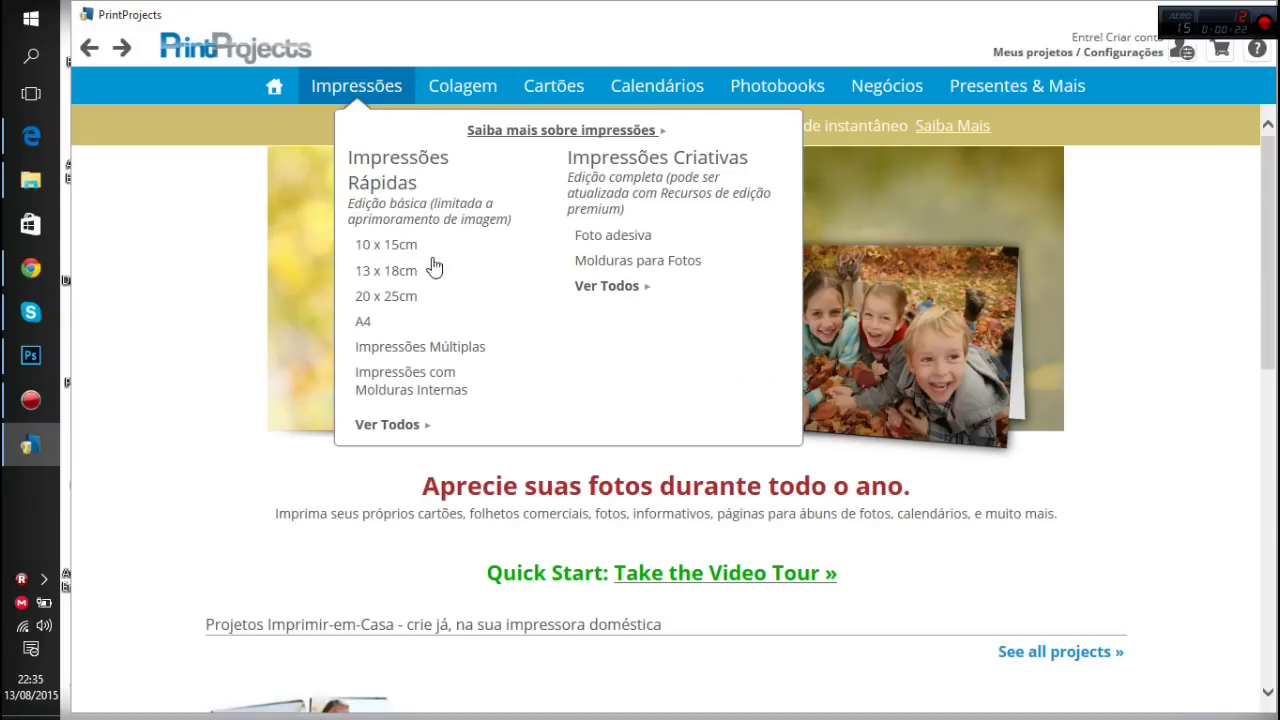
Open a blank A4 'Crie o Seu Próprio' Foto adesiva design in the editor with the Temas panel closed
left_click(642, 236)
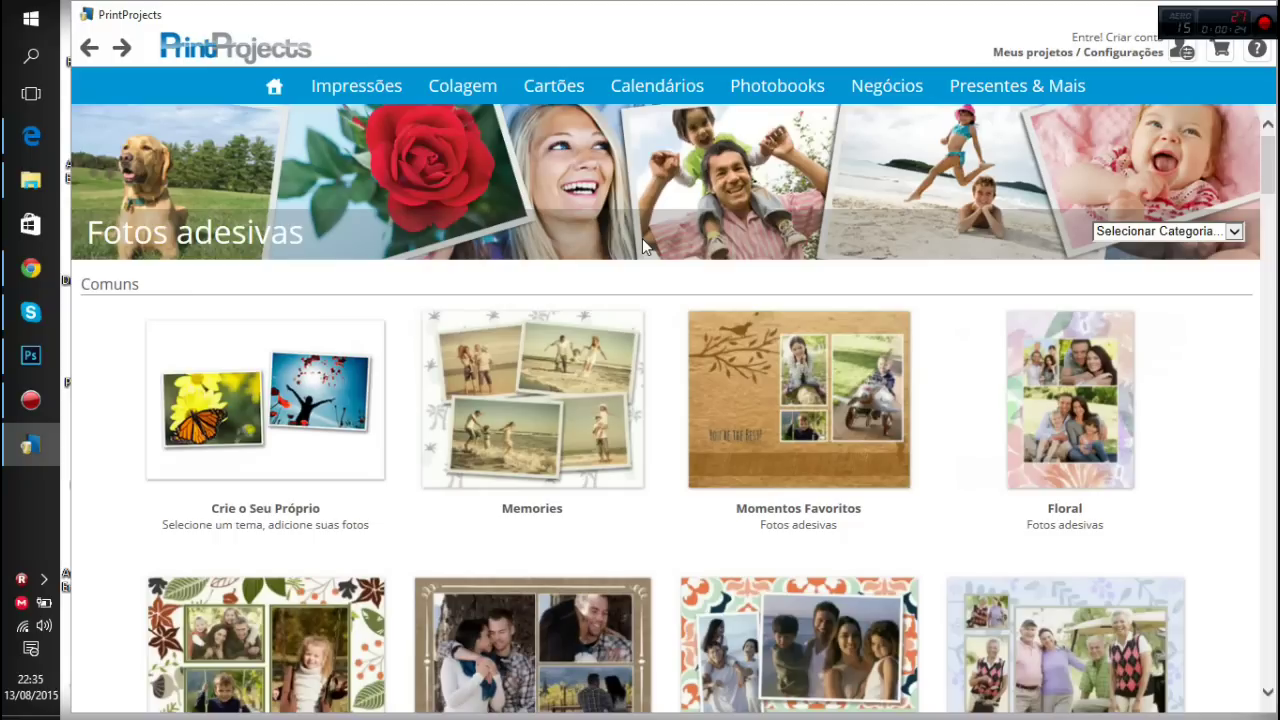
left_click(295, 438)
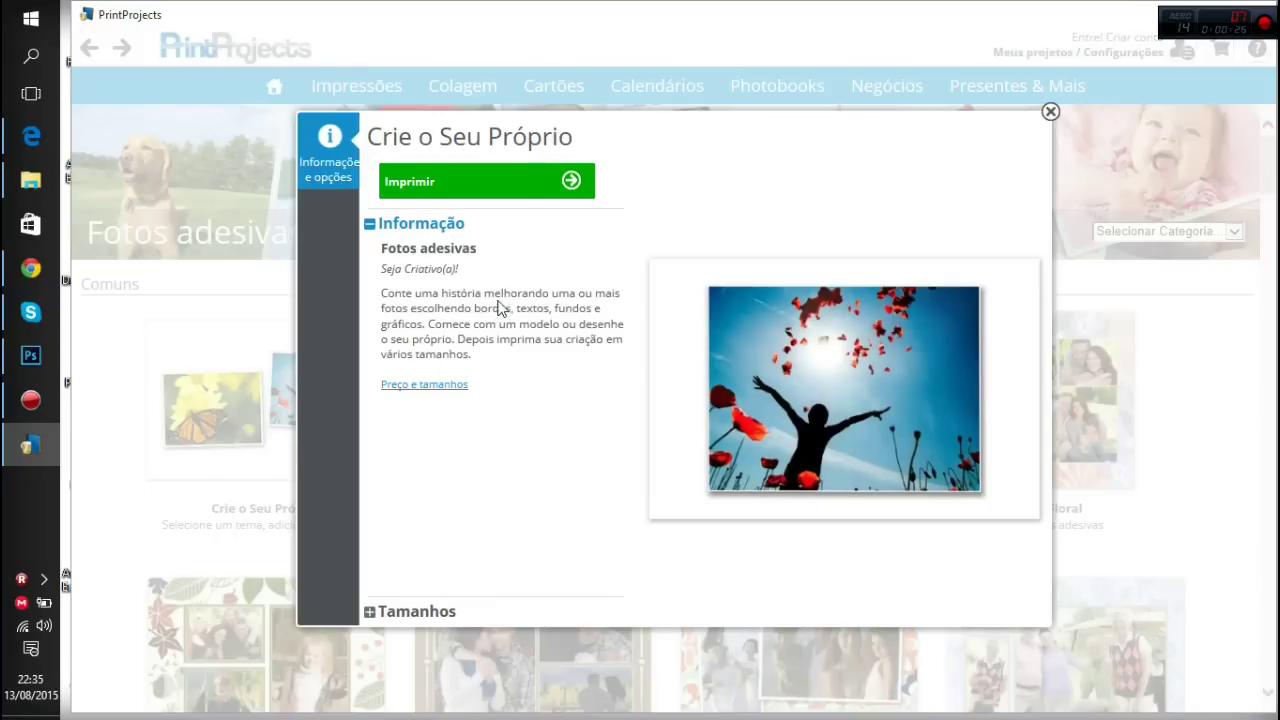
left_click(487, 182)
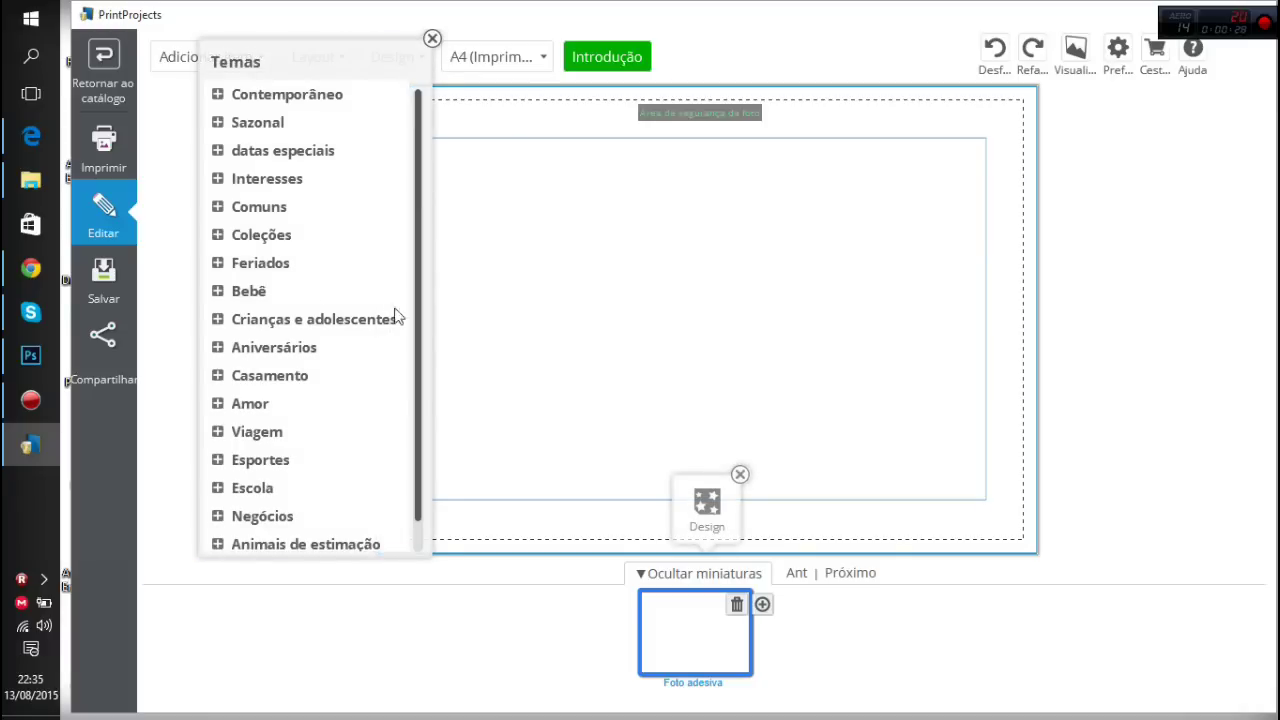
left_click(431, 39)
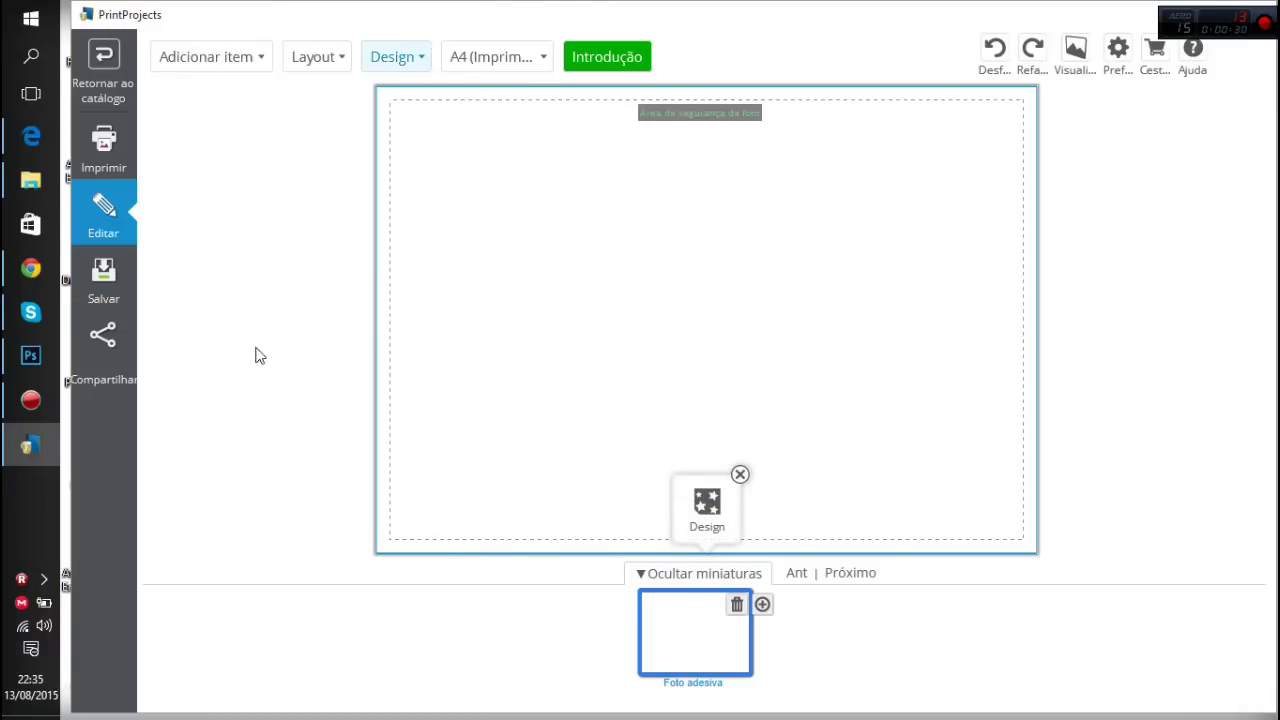
Upload 2015_minions-wide.png from the computer and drag it into the page's photo frame
left_click(206, 56)
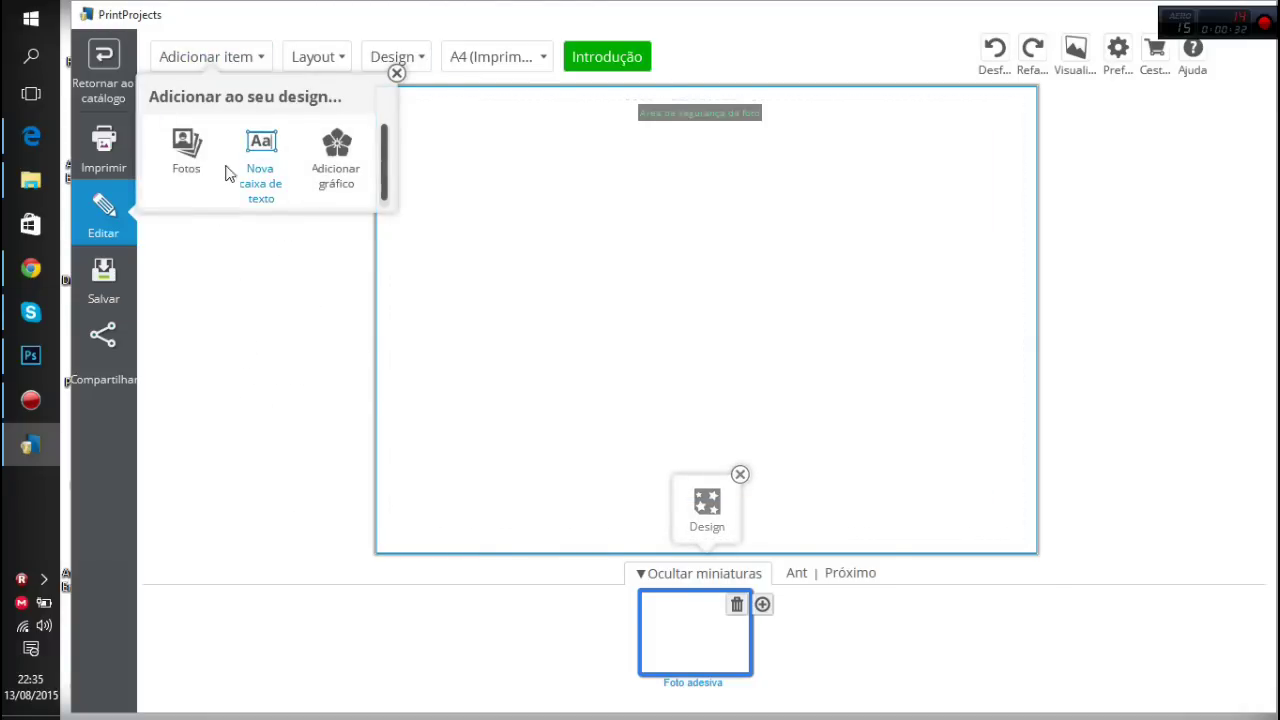
left_click(187, 143)
left_click(274, 199)
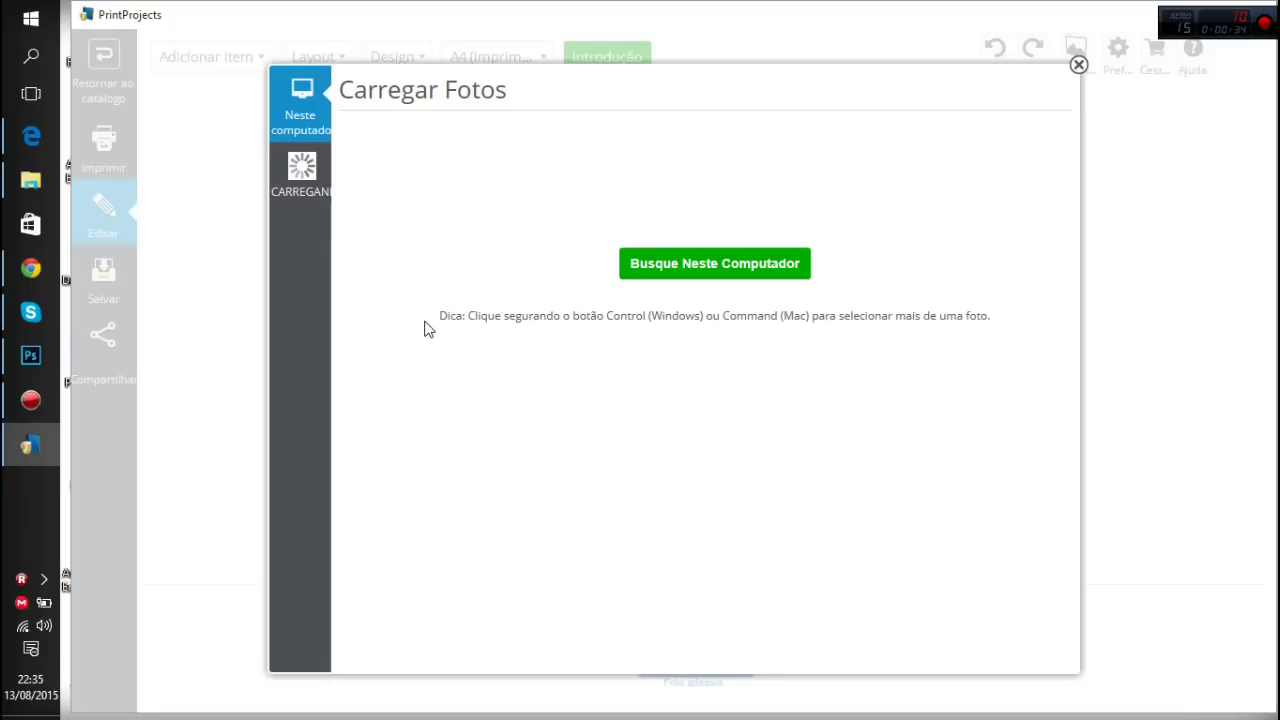
left_click(705, 268)
scroll(771, 369, "down", 2)
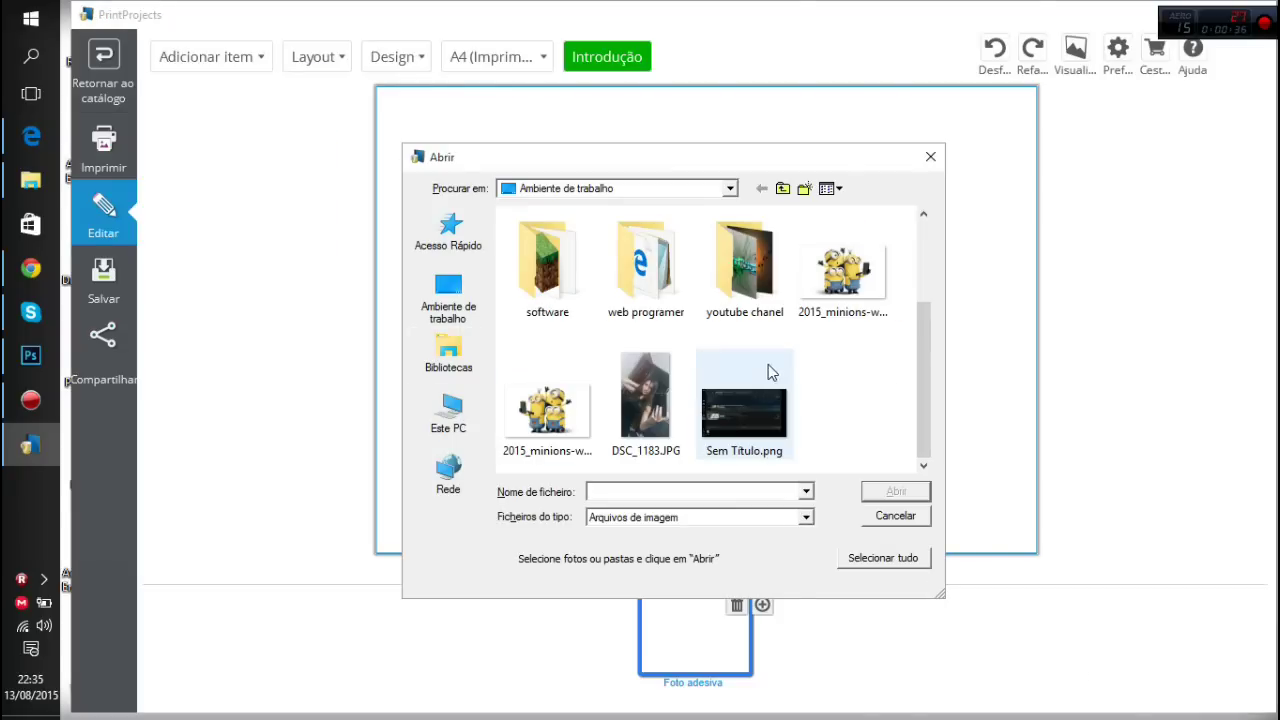
left_click(547, 408)
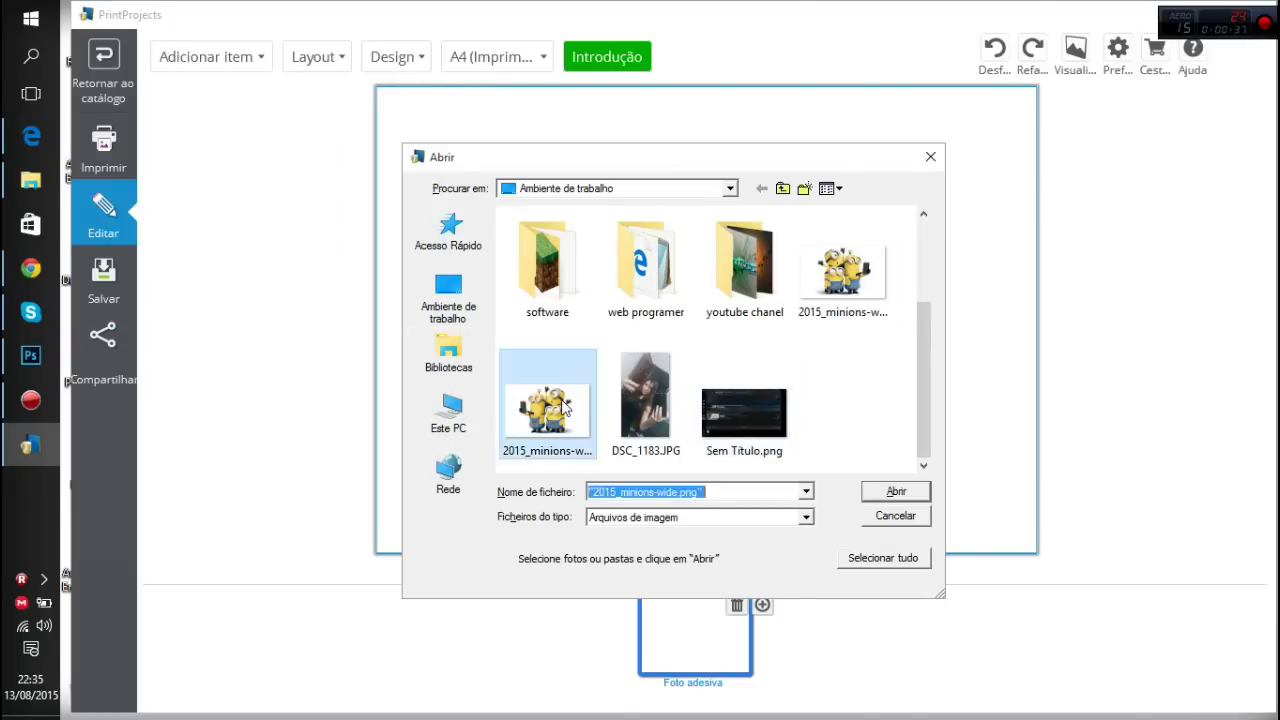
left_click(897, 492)
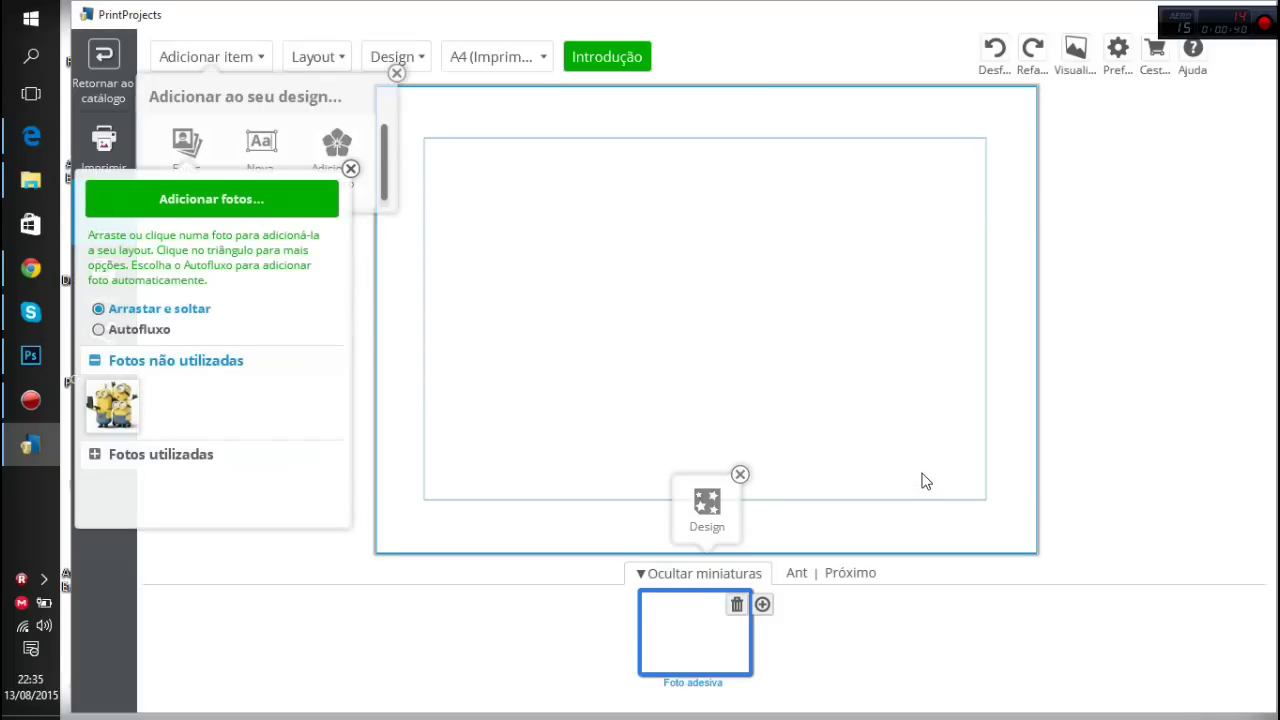
left_click_drag(112, 405, 545, 330)
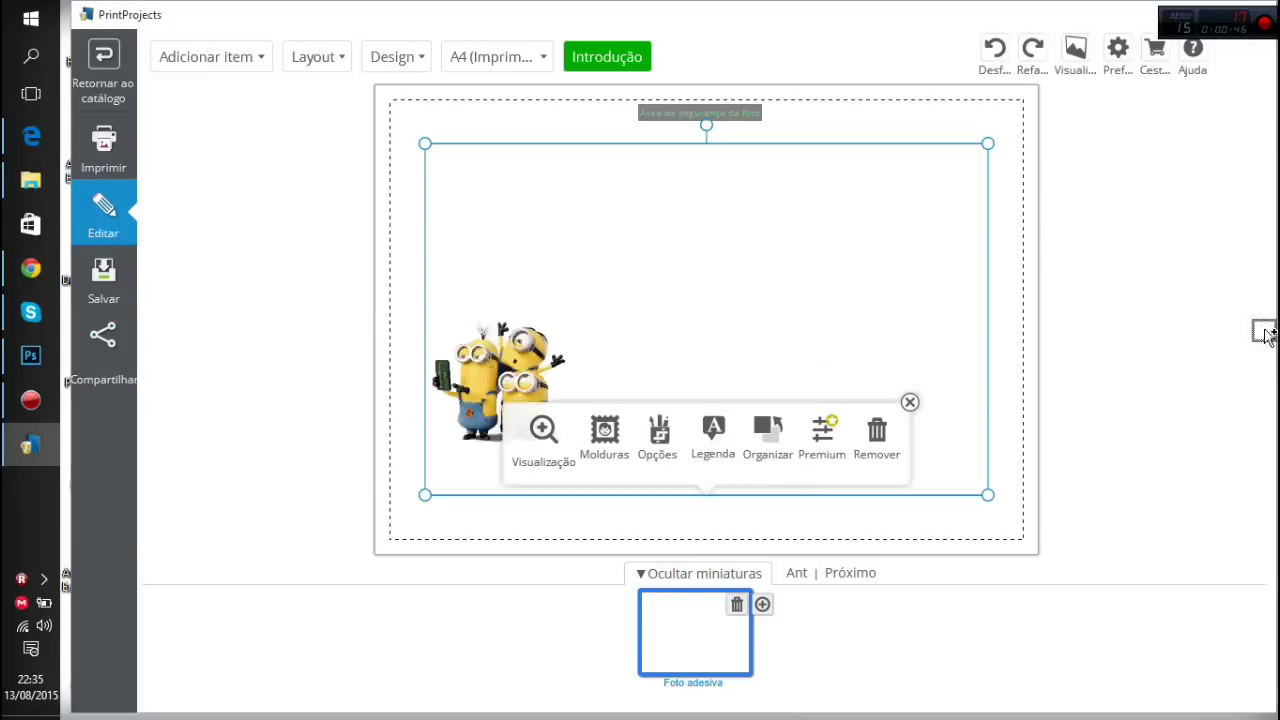
Set the HP Officejet print quality to Alta qualidade for the A4 Minions page
left_click(107, 142)
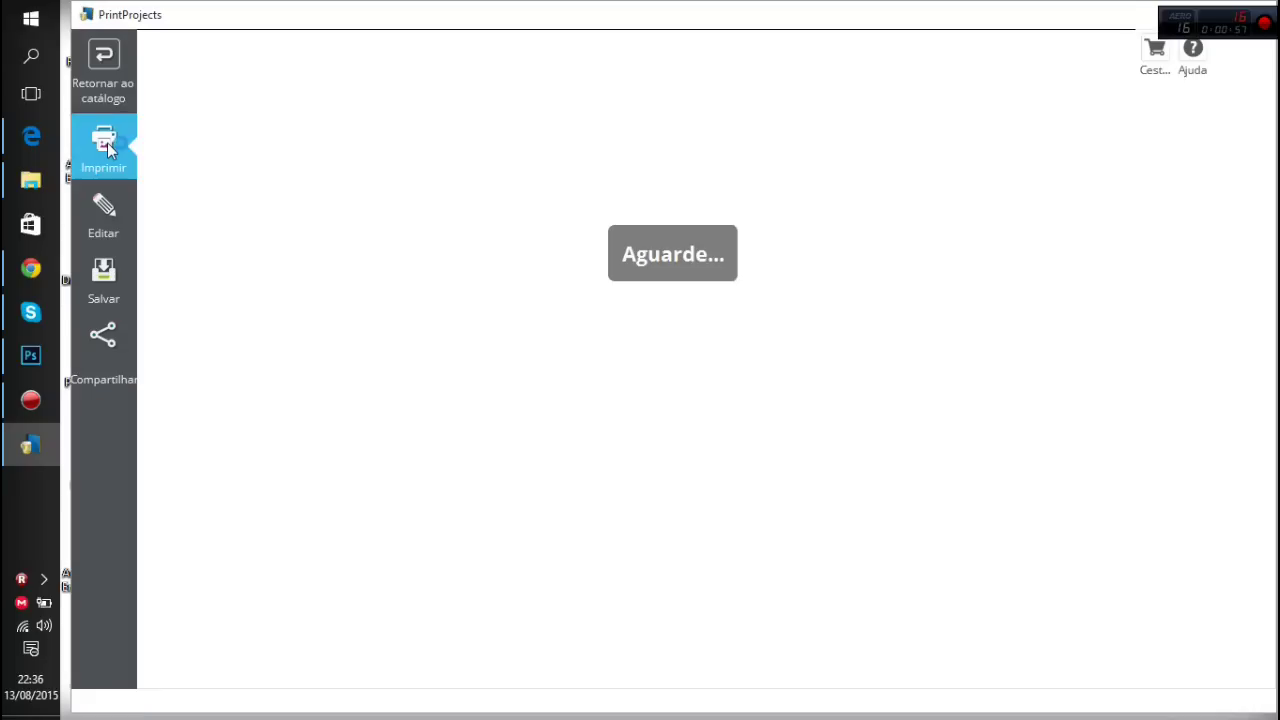
left_click(290, 330)
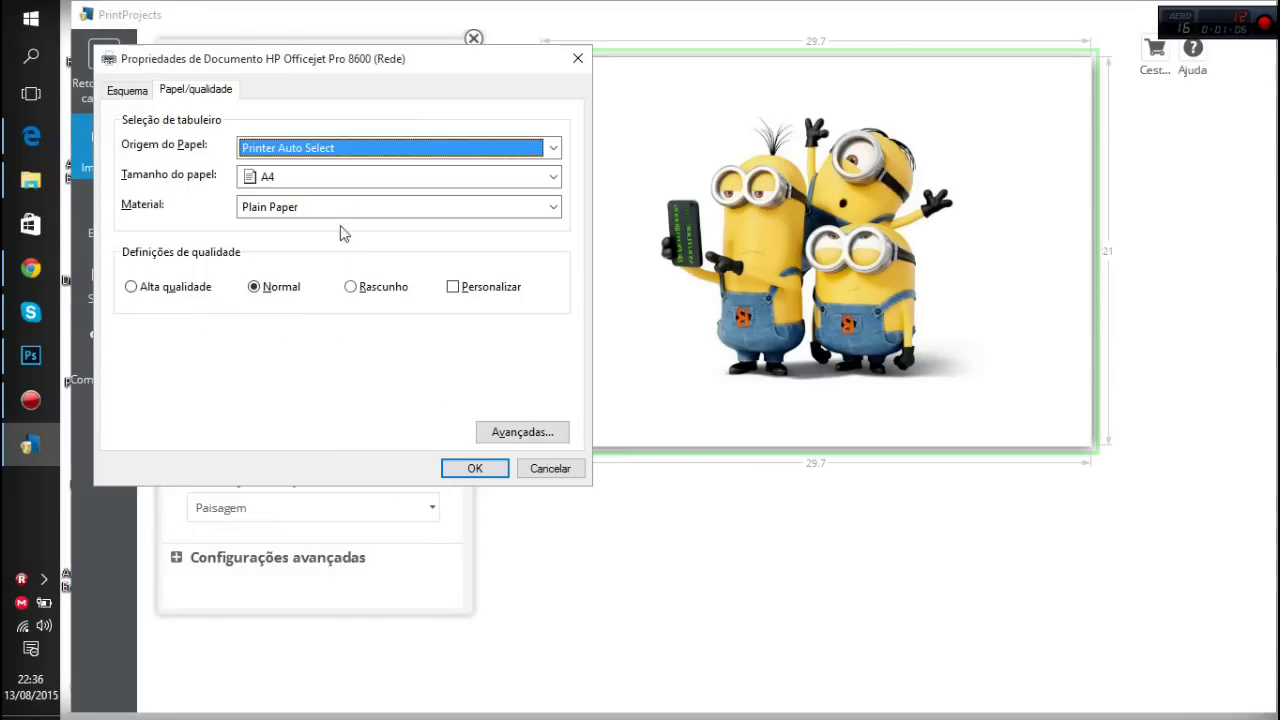
left_click(183, 288)
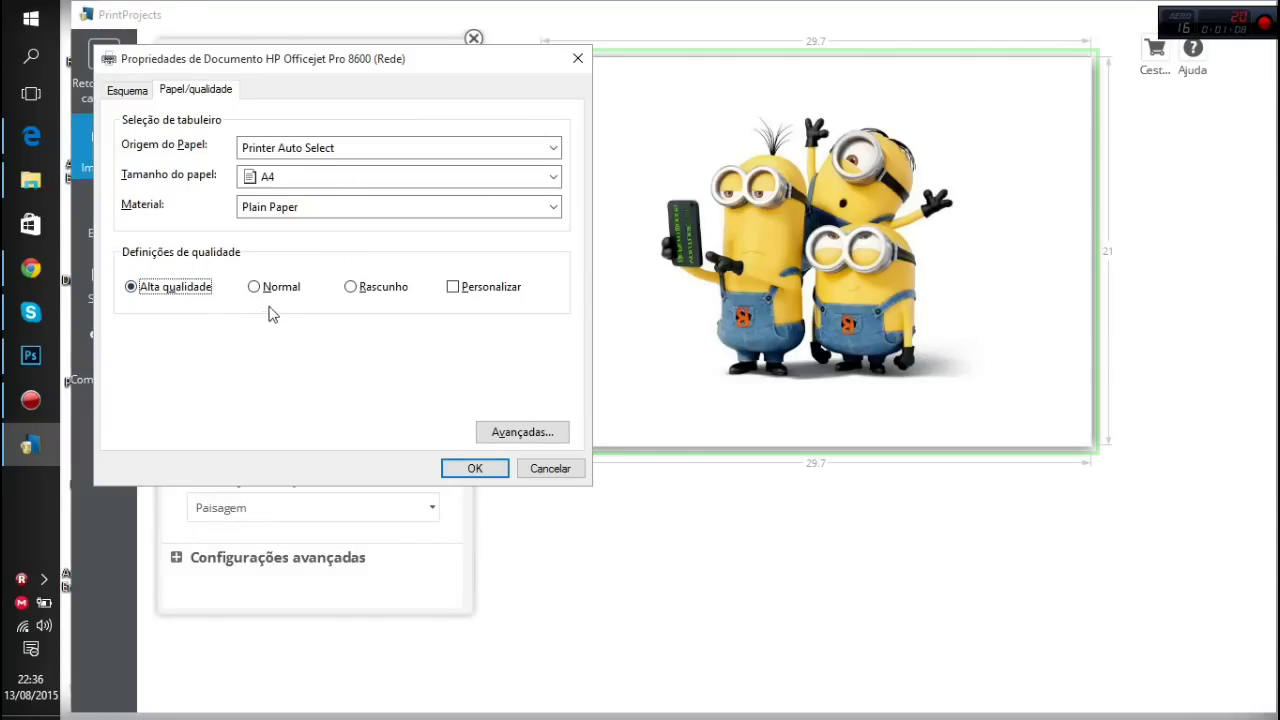